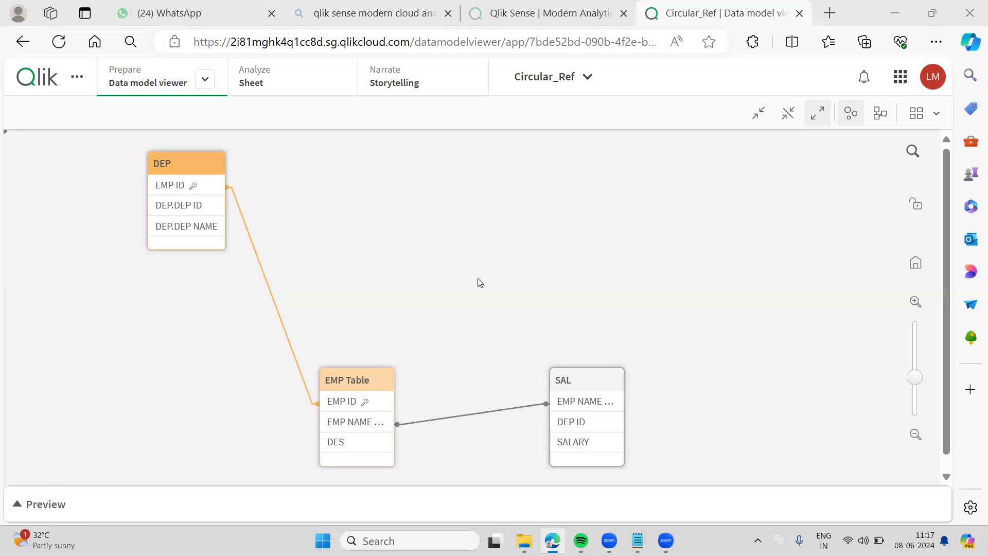
Step: Open the Circular Ref script section in the data load editor and delete the Qualify * and Unqualify [EMP ID] statements
left_click(452, 270)
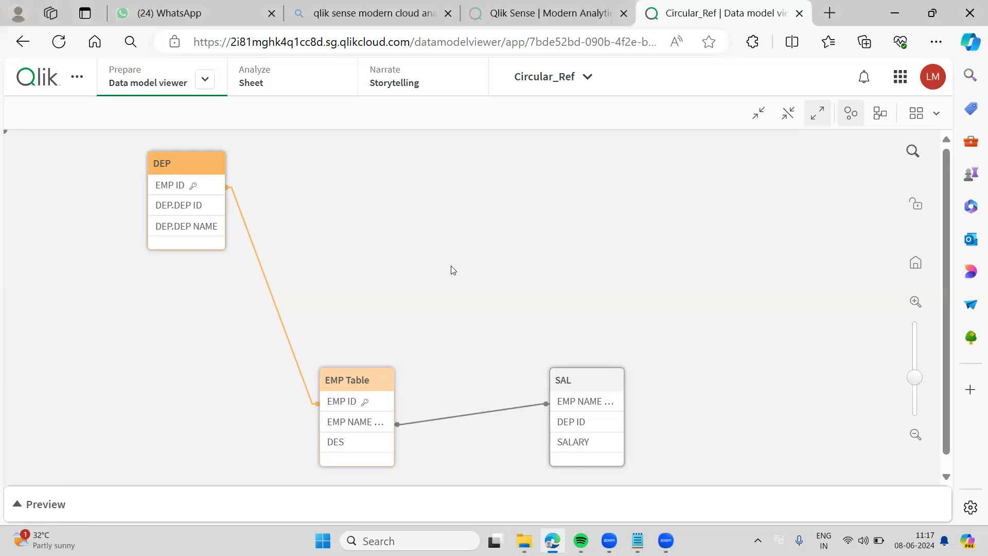
left_click(204, 79)
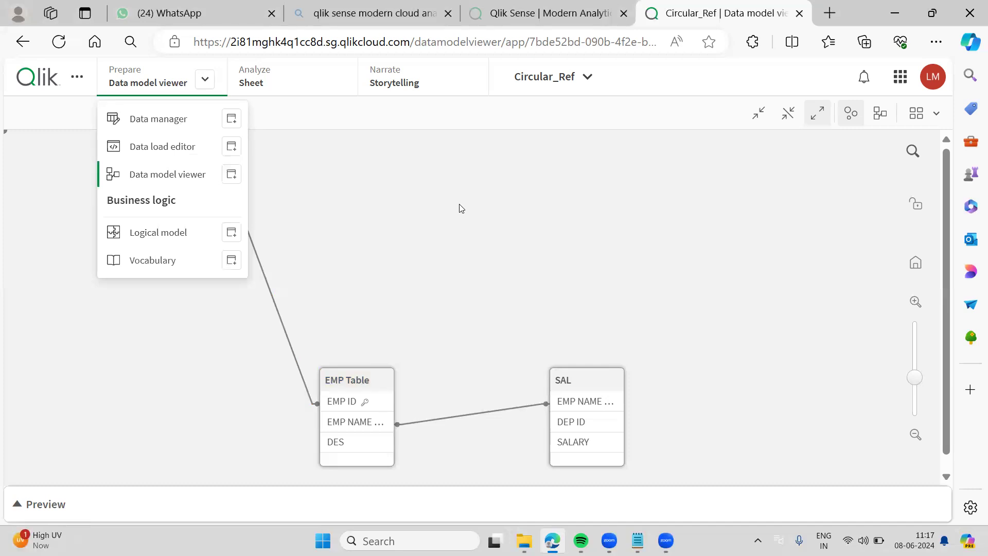
left_click(177, 148)
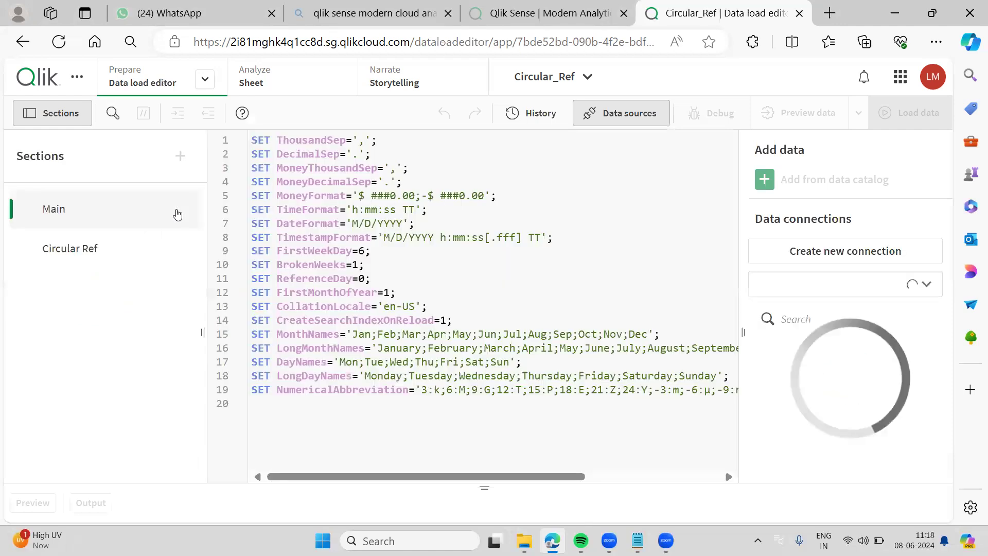
left_click(87, 257)
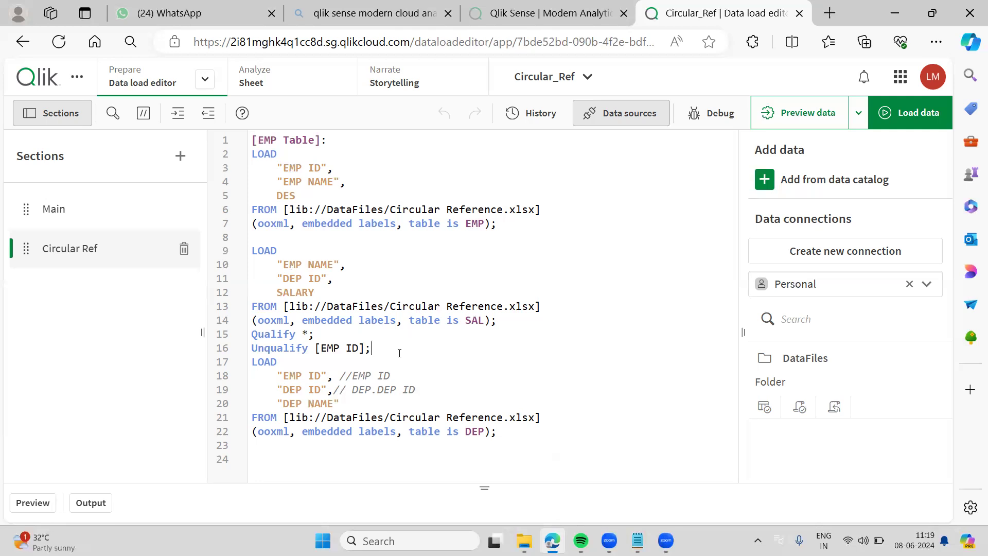
left_click_drag(370, 348, 243, 338)
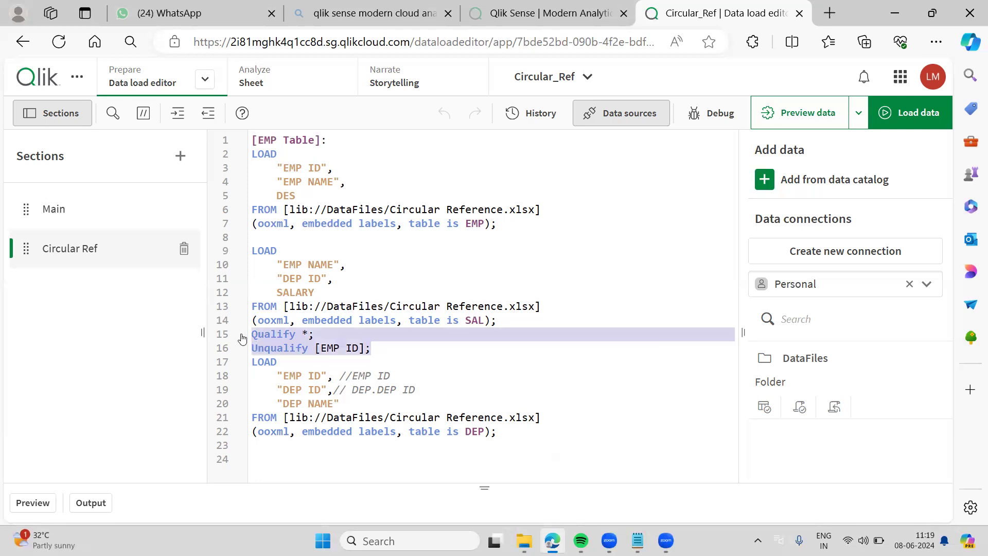
key("BackSpace")
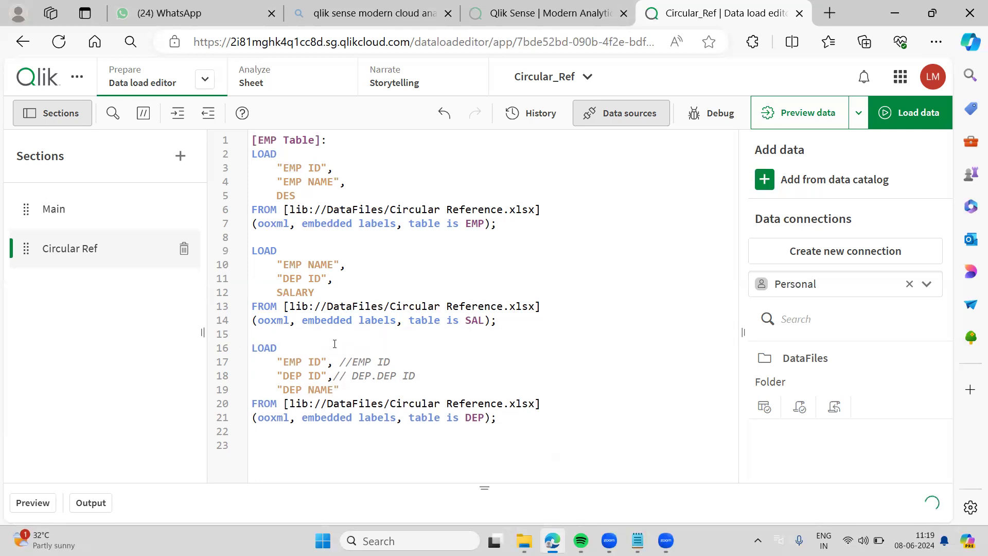
Step: Add the statement "Loosen Table DEP;" above the third LOAD, leaving a blank line after the SAL table's load
type("Loosen")
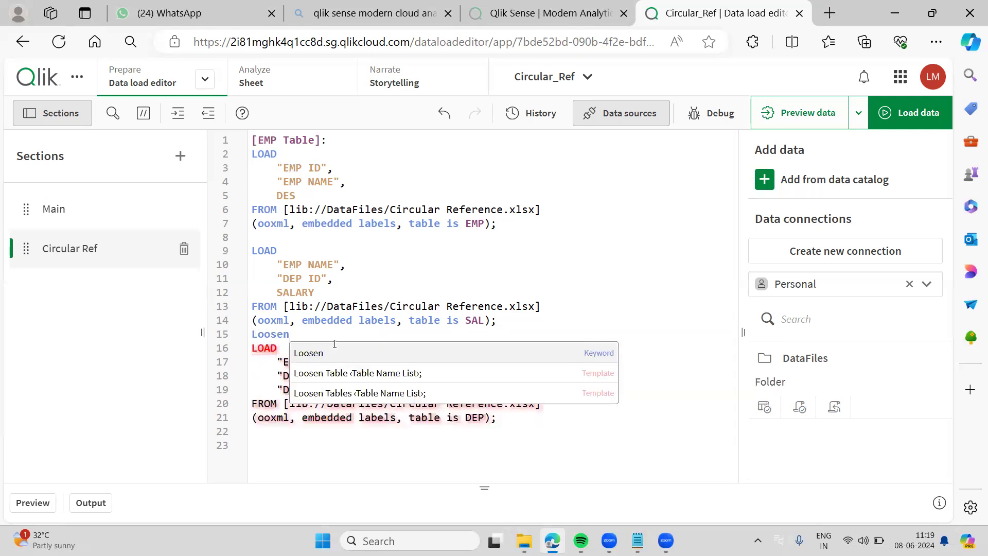
type(" Tan")
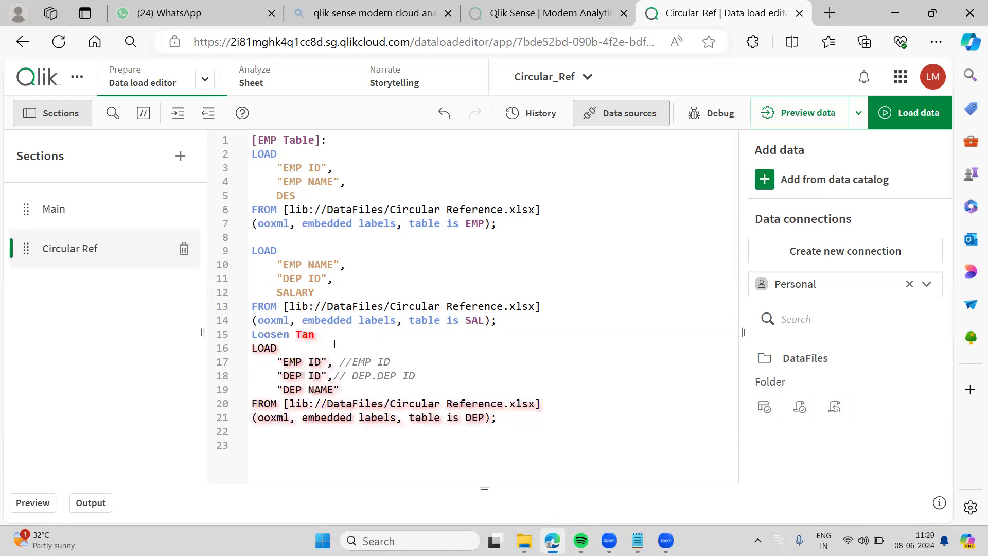
key("BackSpace")
type("ble")
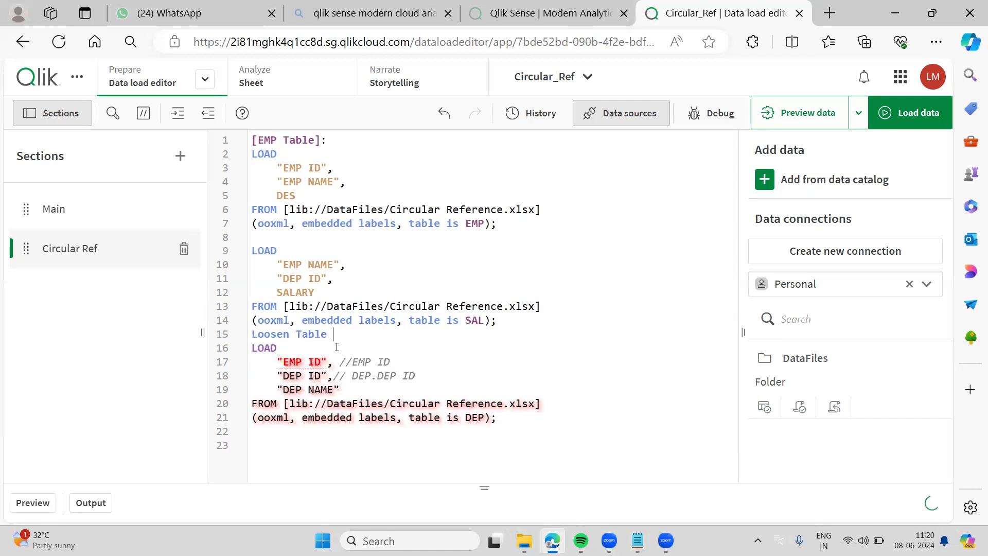
type(" DEP")
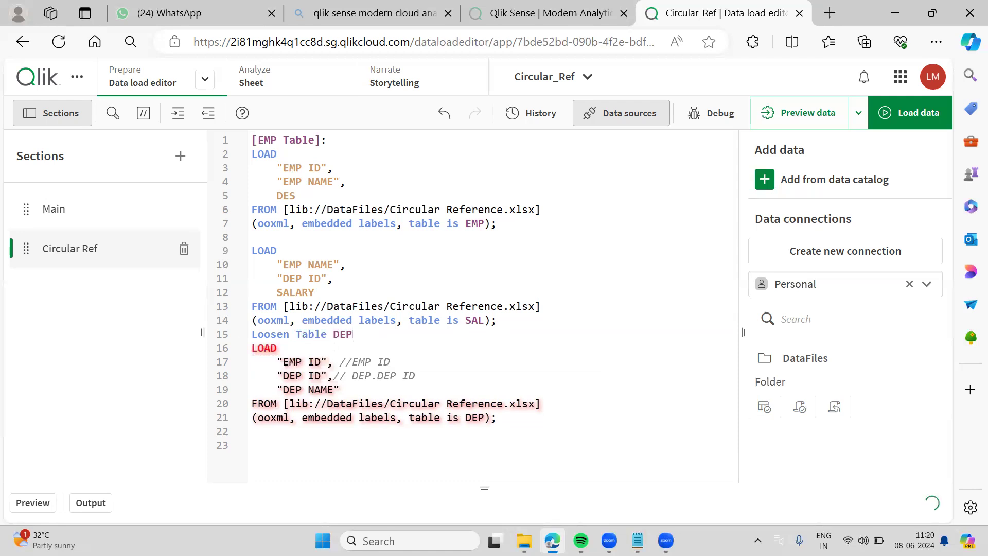
type(":")
key("Return")
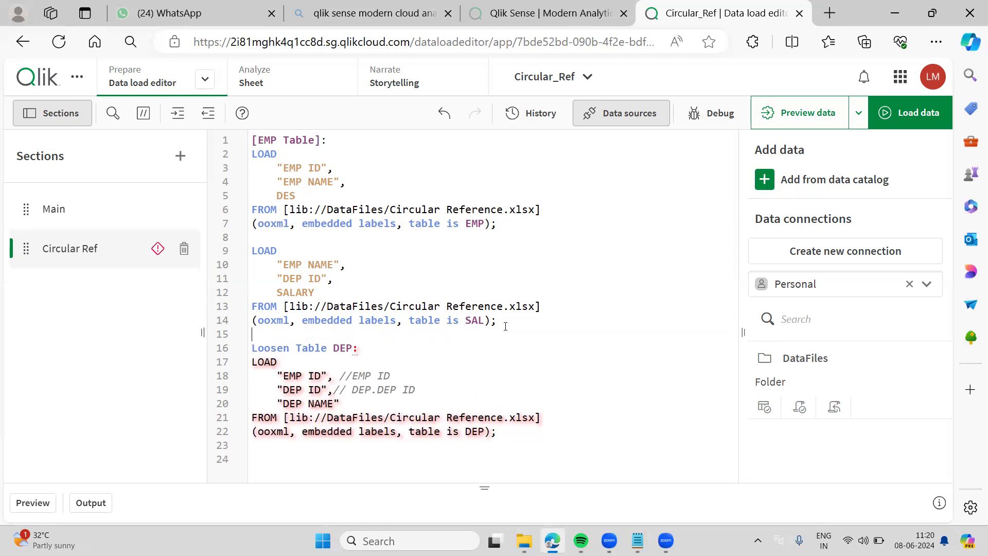
key("BackSpace")
type(";")
left_click(451, 358)
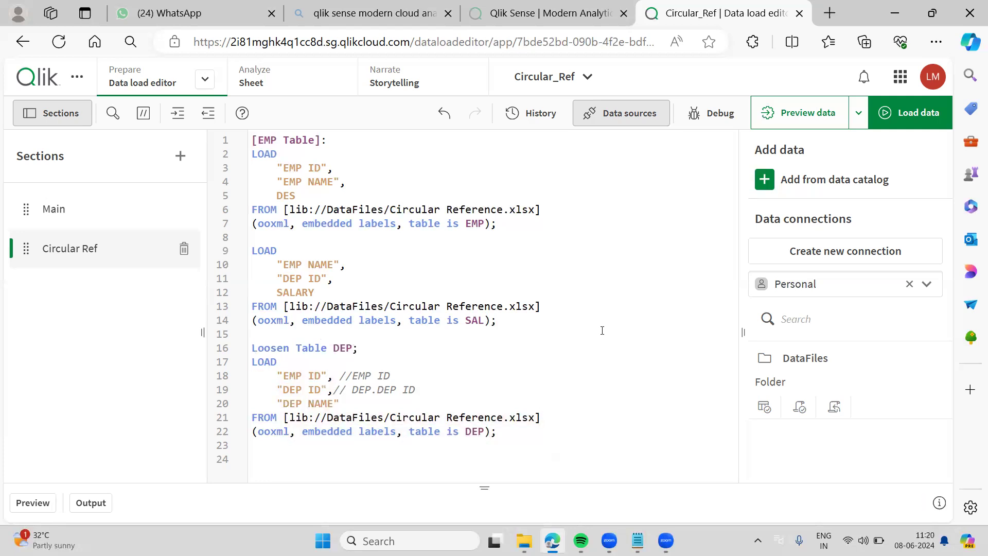
Step: Try to load the data with the Loosen Table statement, review the load log, and return to the script
left_click(898, 116)
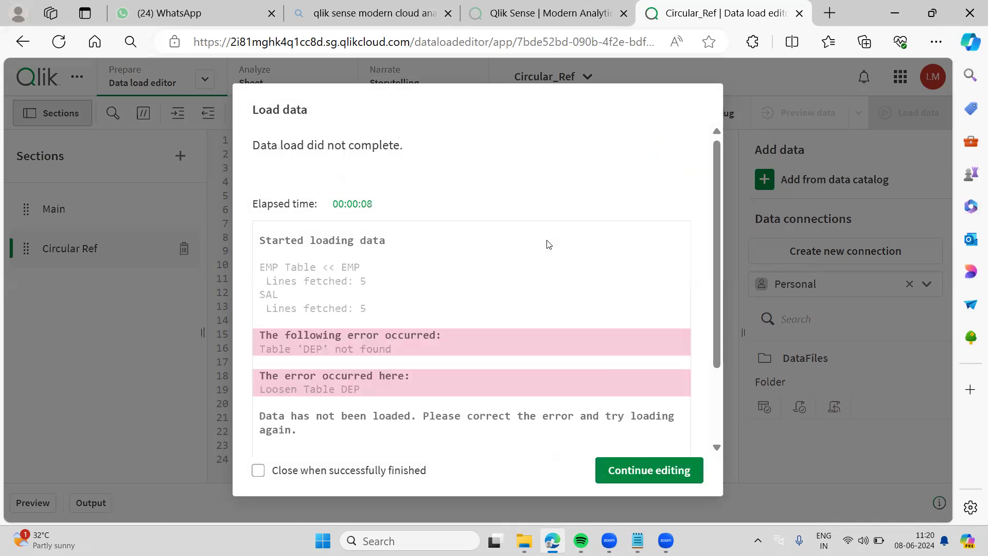
scroll(533, 334, "down", 1)
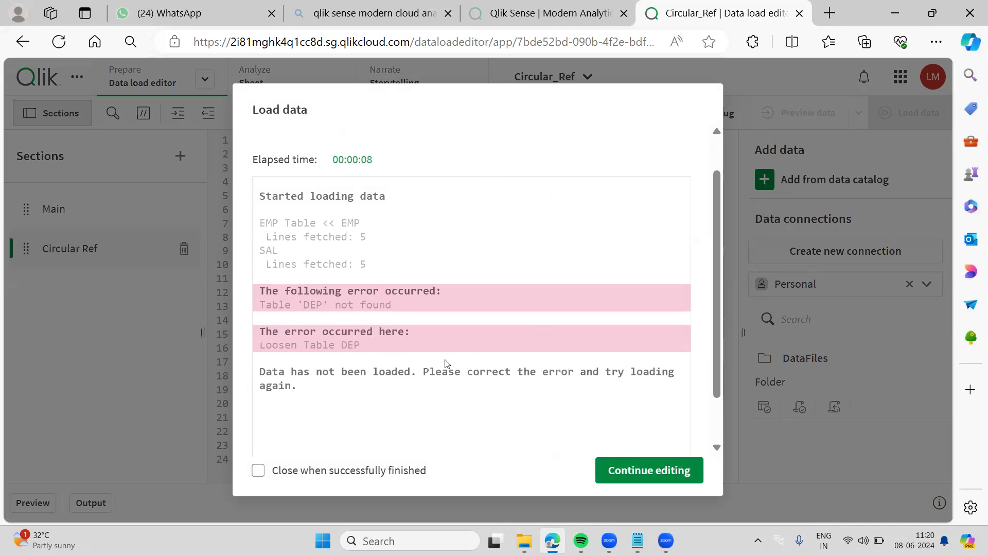
left_click(650, 470)
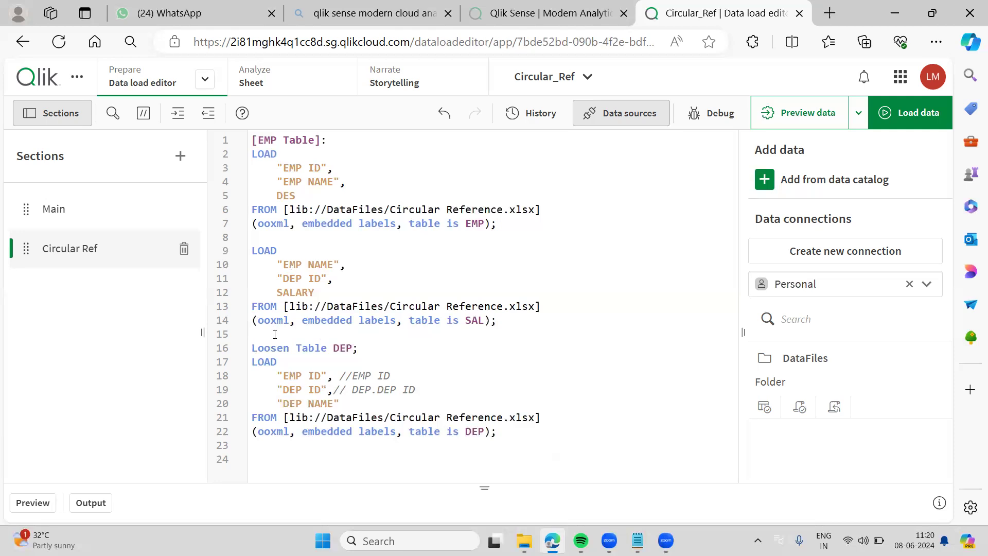
Step: Add the table label "DEP:" above the Loosen Table statement and try loading the data again
type("DEP")
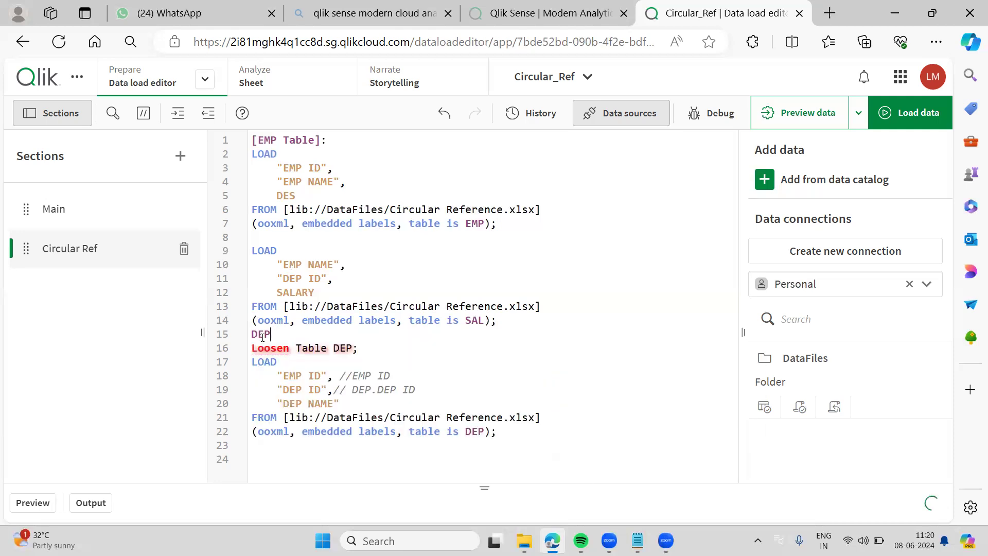
type(":")
left_click(453, 379)
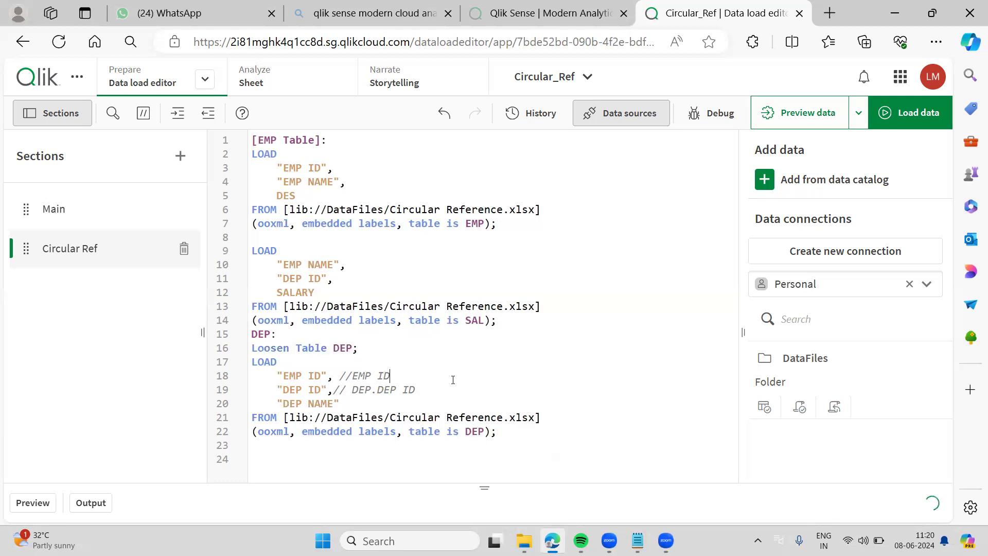
left_click(909, 115)
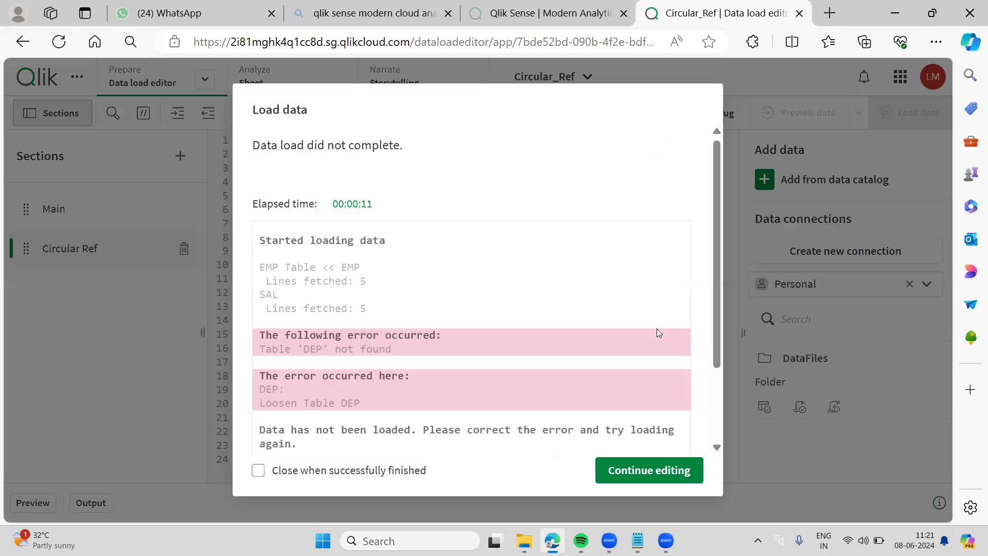
left_click(656, 481)
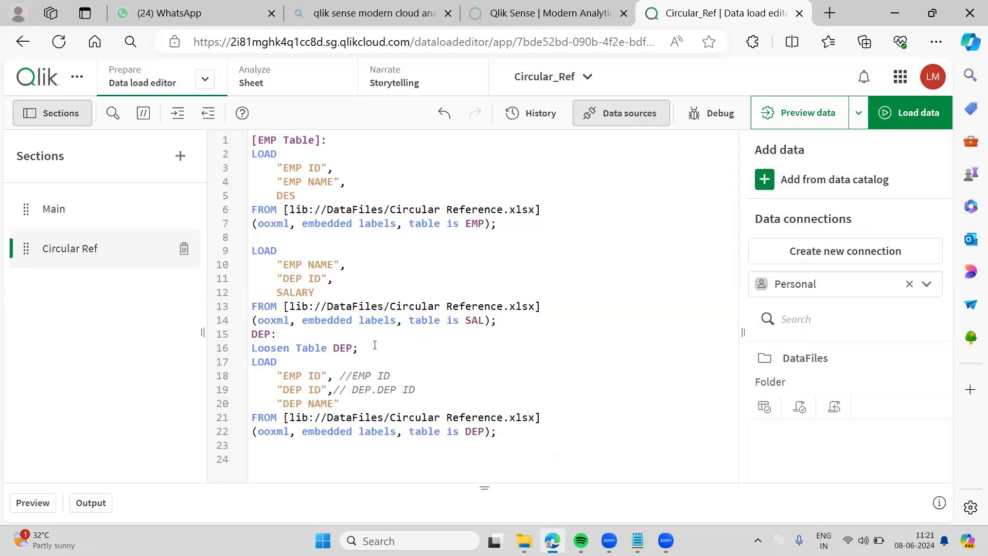
Step: Insert a blank line before the DEP: label, retry the data load, and review its log
left_click(252, 334)
key("Return")
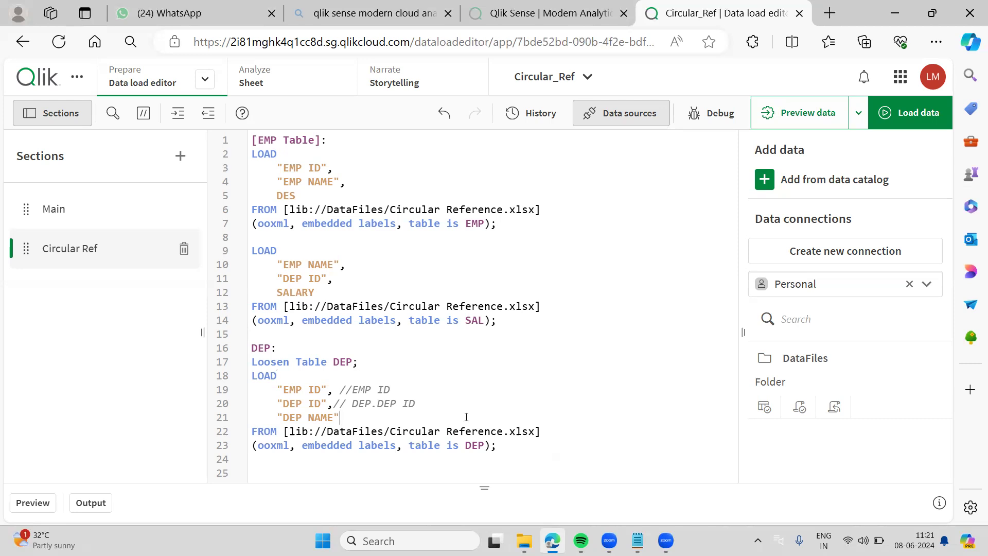
left_click(902, 110)
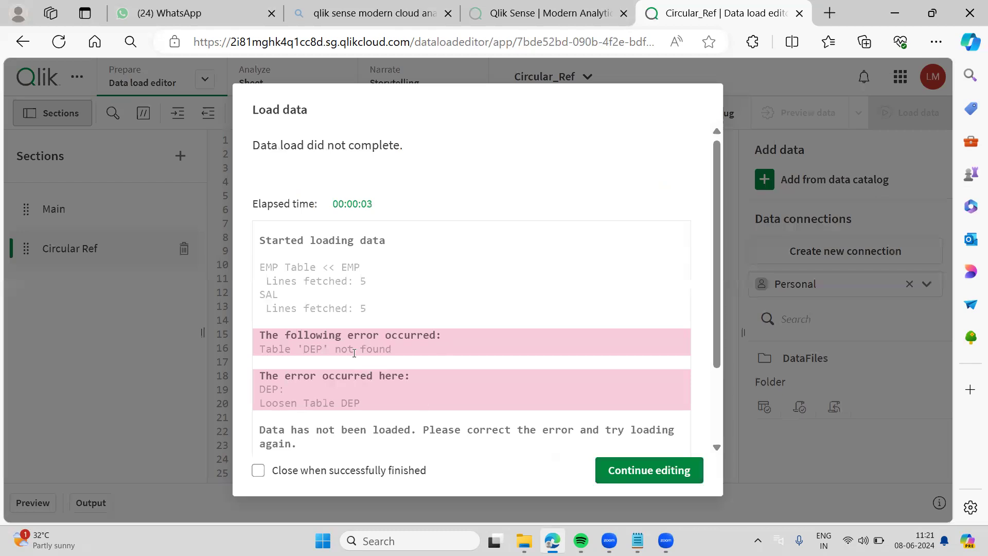
scroll(354, 353, "down", 2)
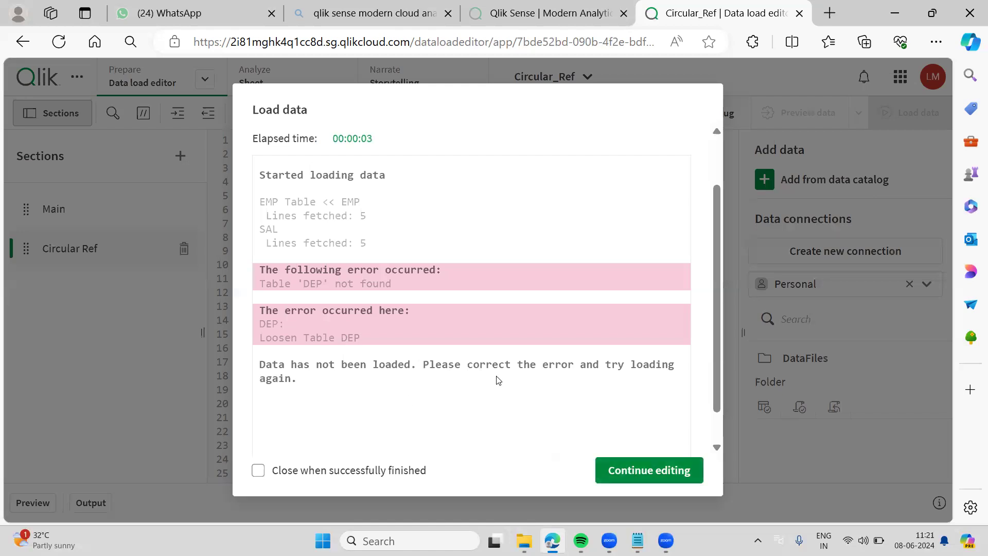
left_click(648, 467)
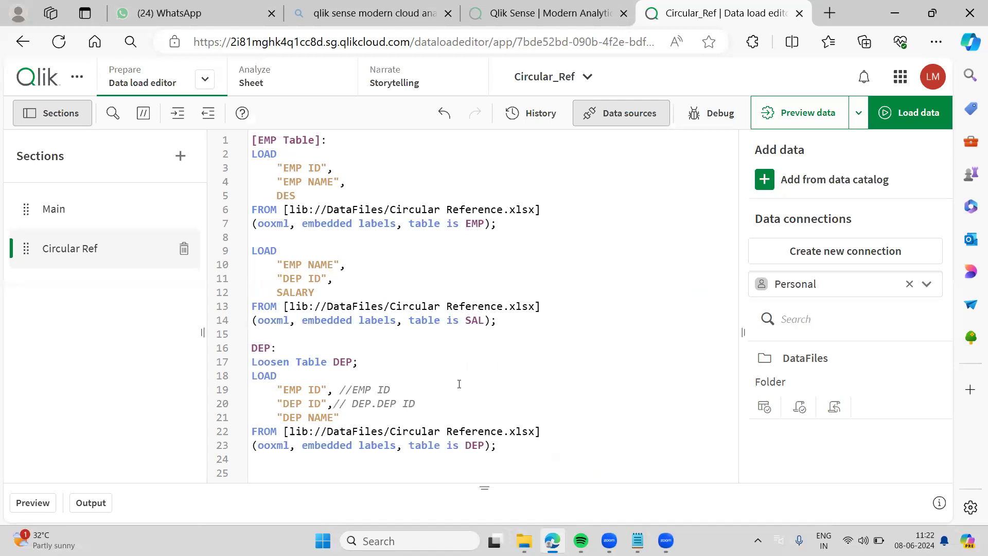
Step: Move the "Loosen Table DEP;" statement to the end of the script, after the DEP table's load and a blank line
left_click(355, 363)
type(";")
left_click_drag(382, 367, 252, 361)
key("ctrl+c")
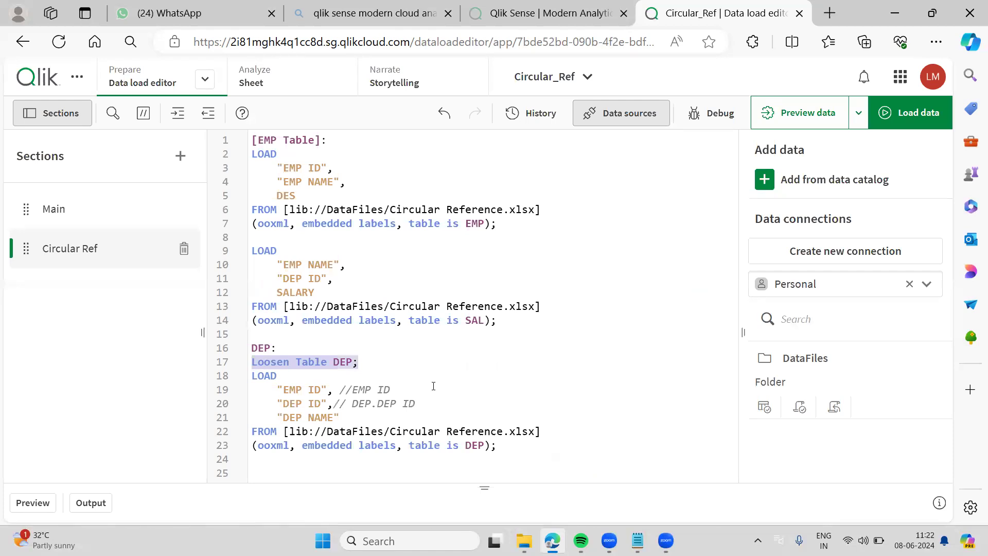
key("BackSpace")
key("BackSpace")
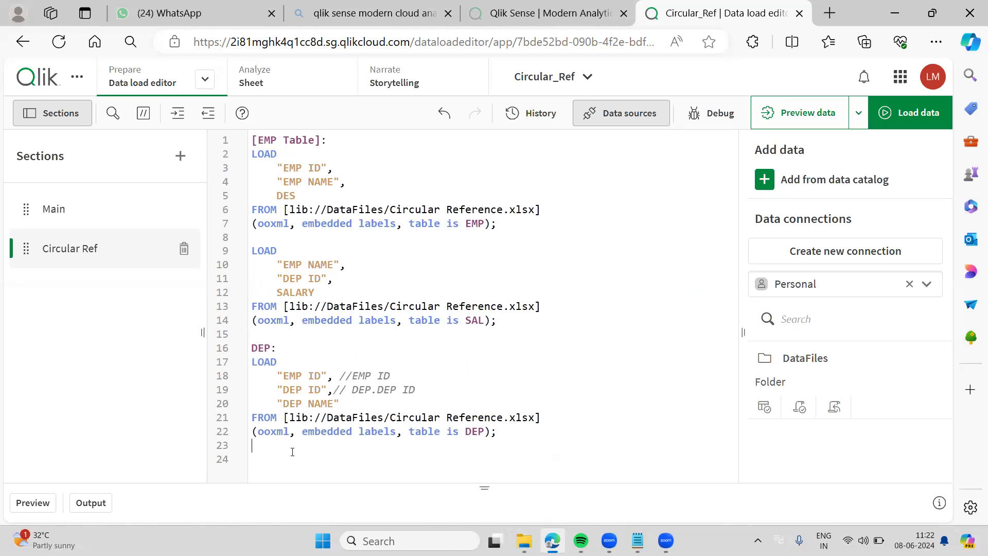
key("Return")
key("ctrl+v")
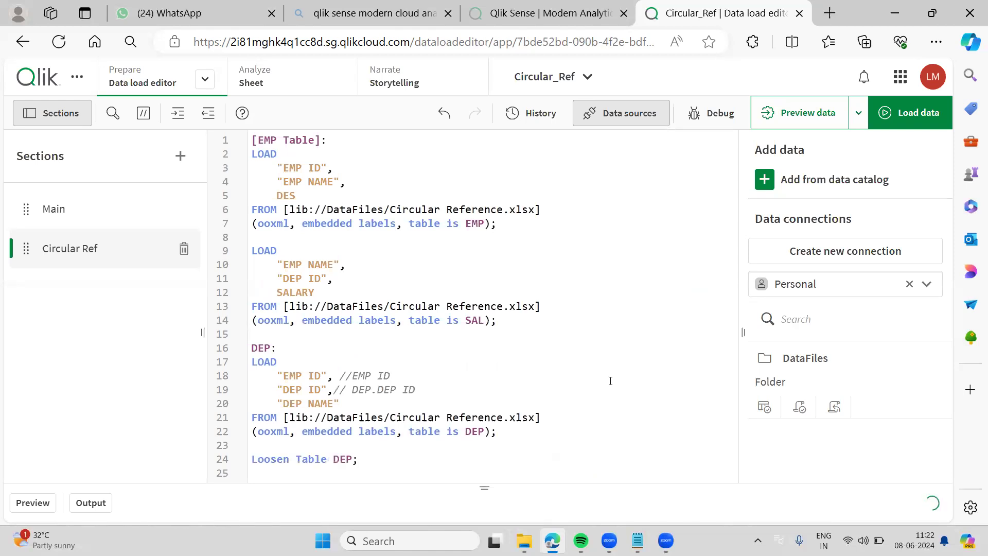
left_click(610, 380)
Step: Load the data with the reordered script and open the data model viewer
left_click(904, 118)
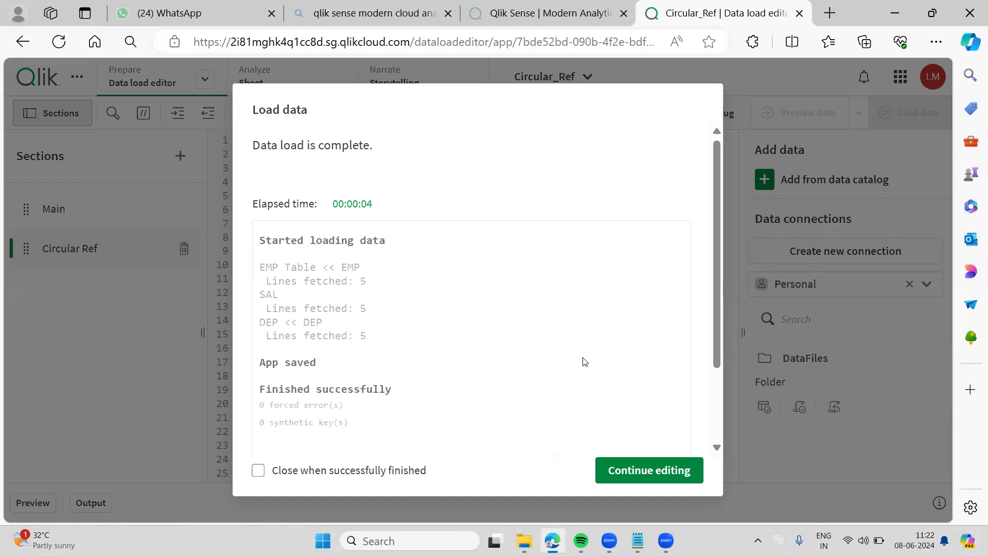
left_click(637, 470)
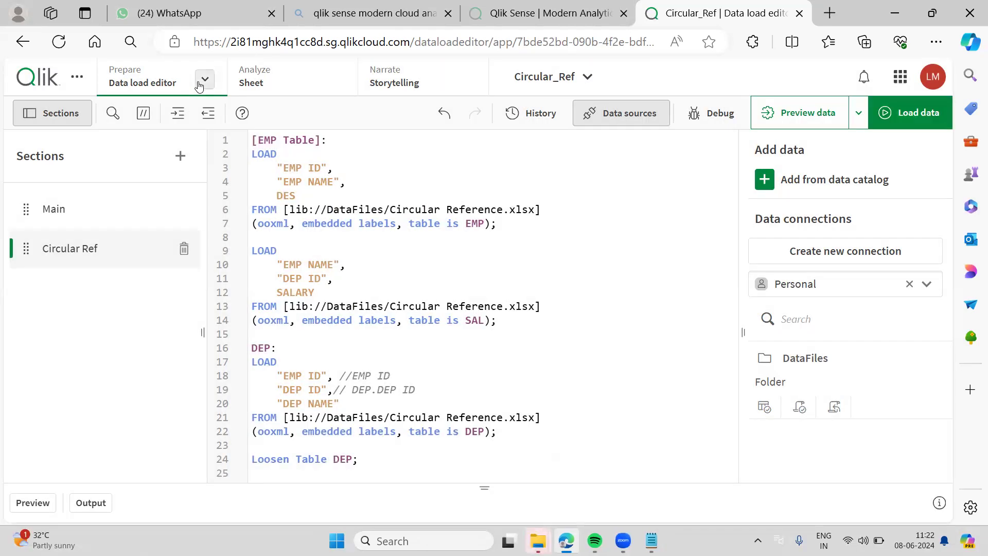
left_click(200, 84)
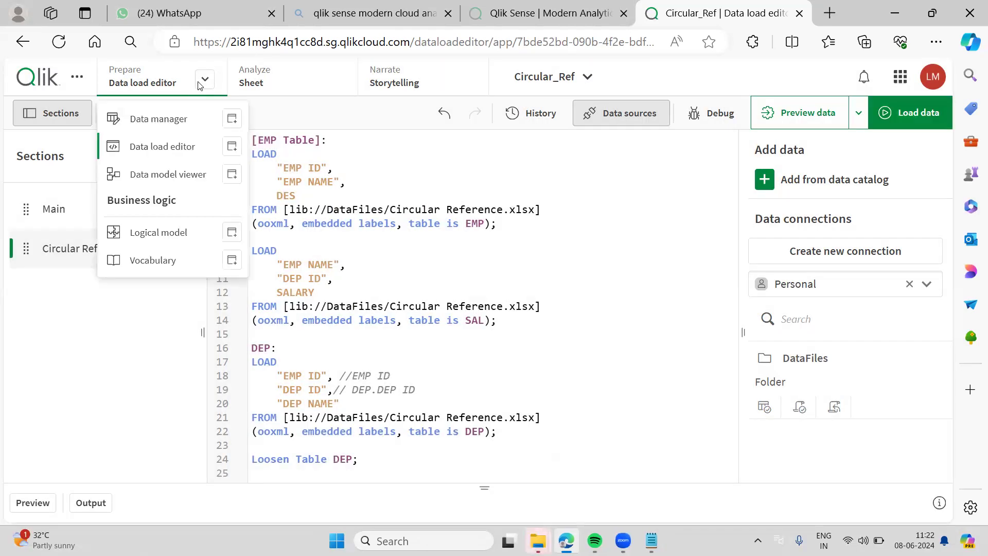
left_click(186, 182)
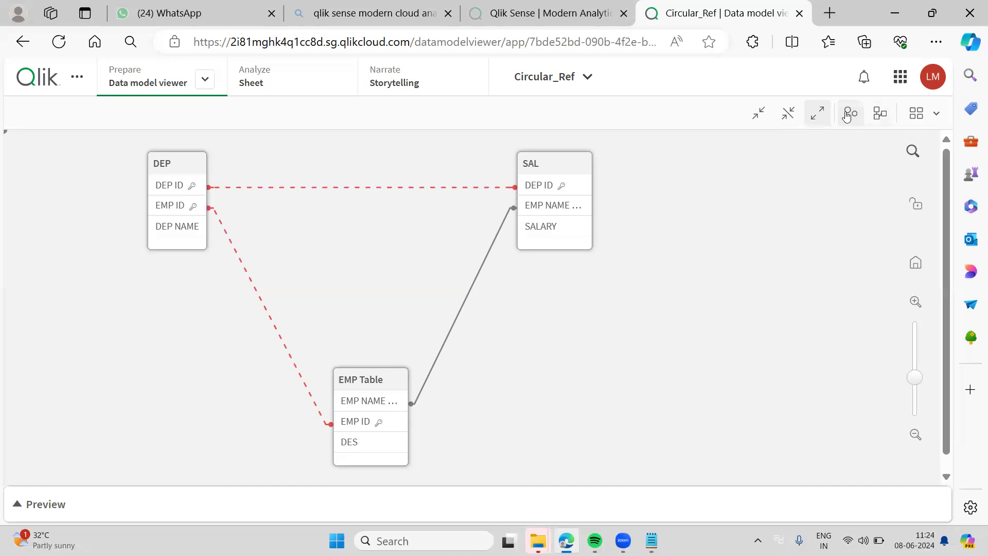
Step: Switch the data model to the source table view and preview the DEP and SAL tables
left_click(877, 116)
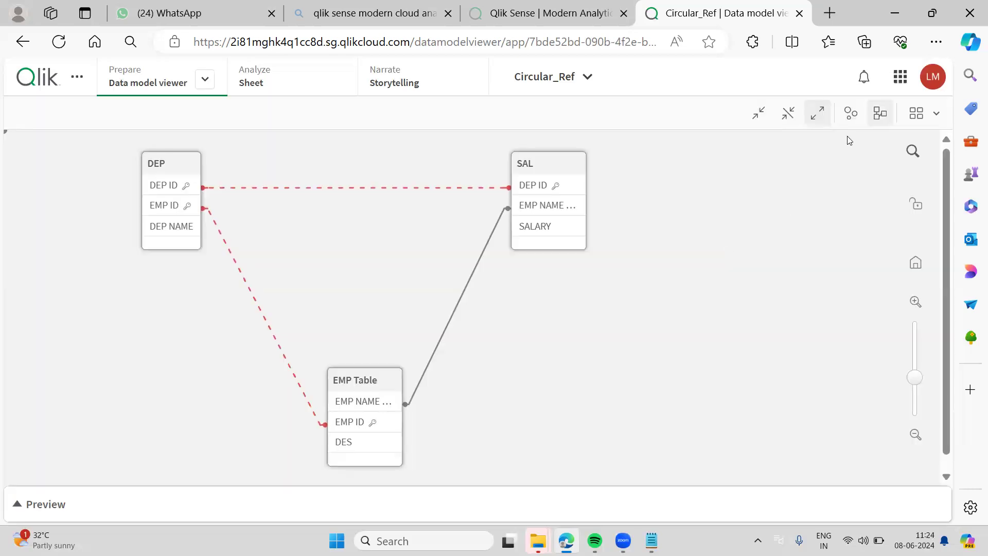
left_click(929, 119)
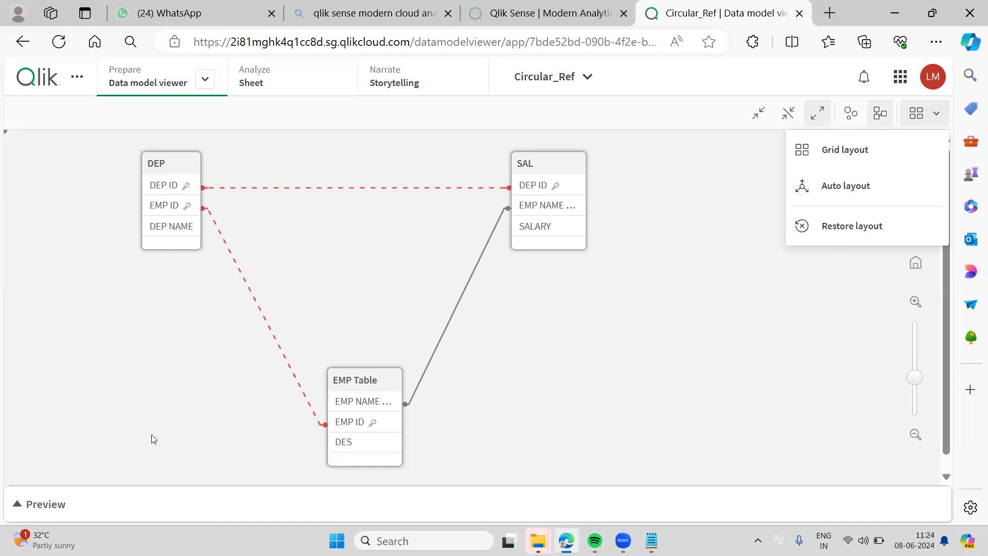
left_click(43, 512)
left_click(43, 513)
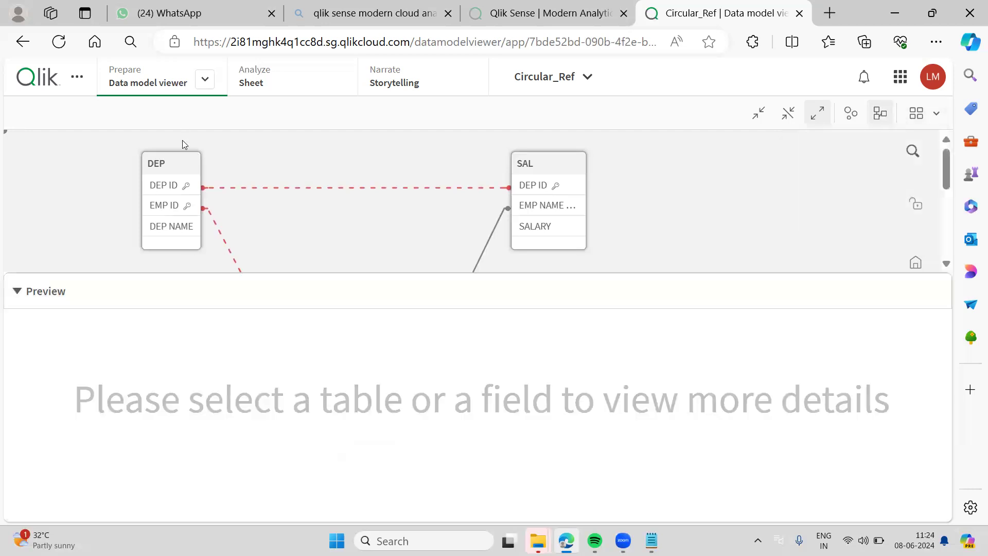
left_click(182, 164)
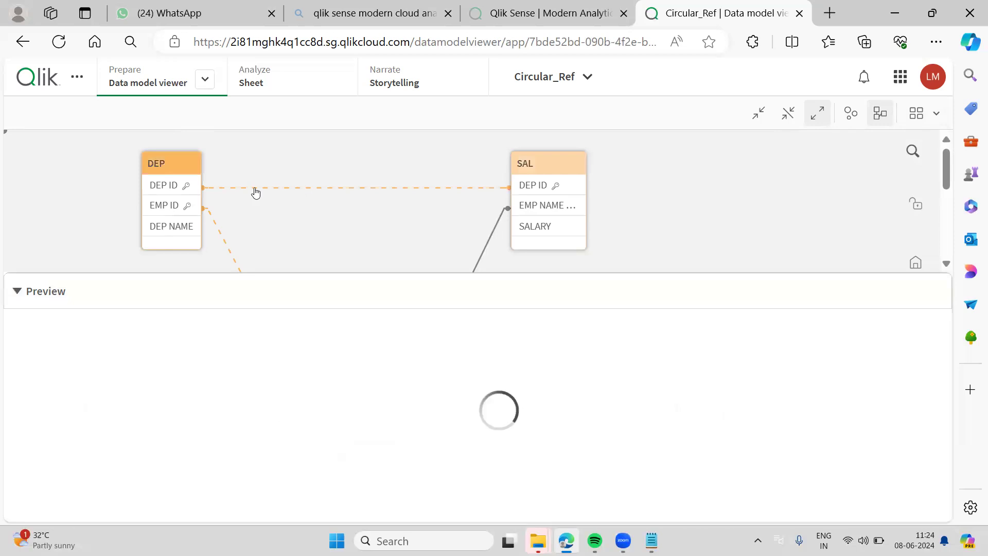
left_click(562, 163)
scroll(661, 210, "down", 2)
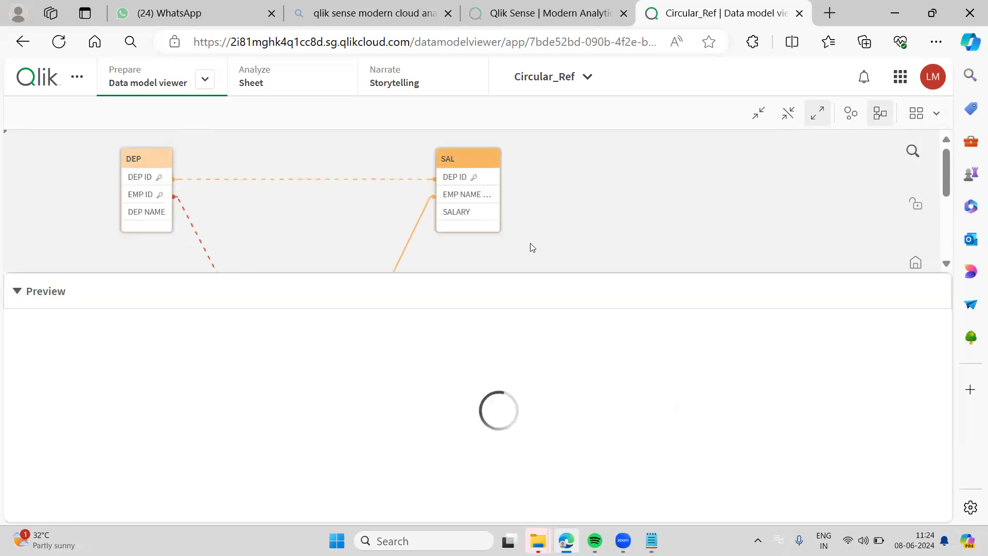
Step: Preview the fields and records of the EMP Table in the data model, and clear the table selection
left_click(523, 268)
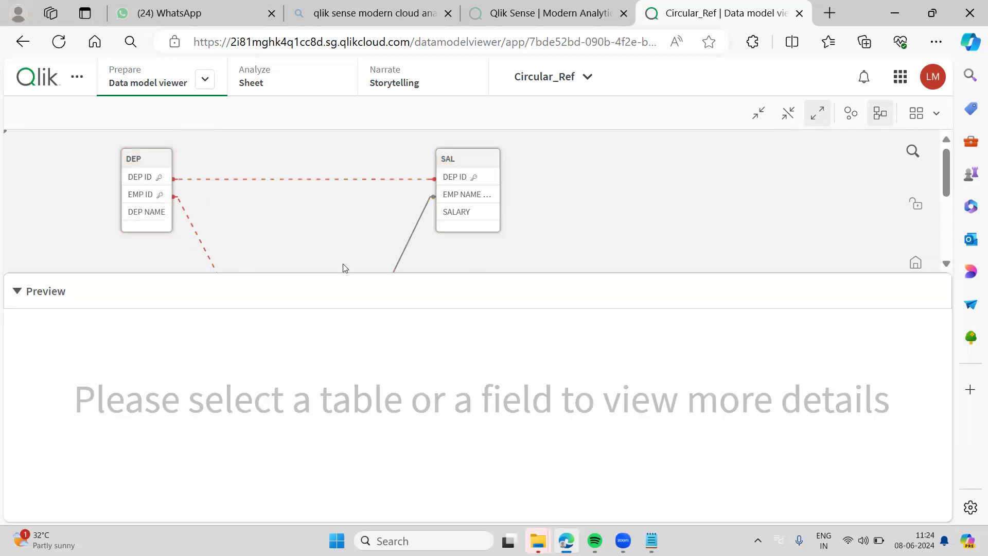
scroll(342, 267, "down", 2)
scroll(265, 260, "down", 1)
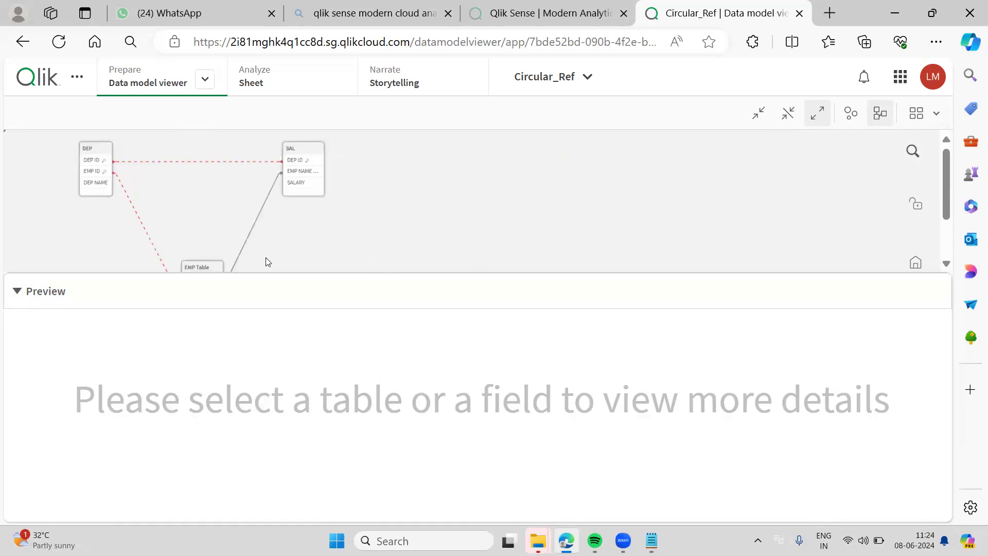
left_click(194, 268)
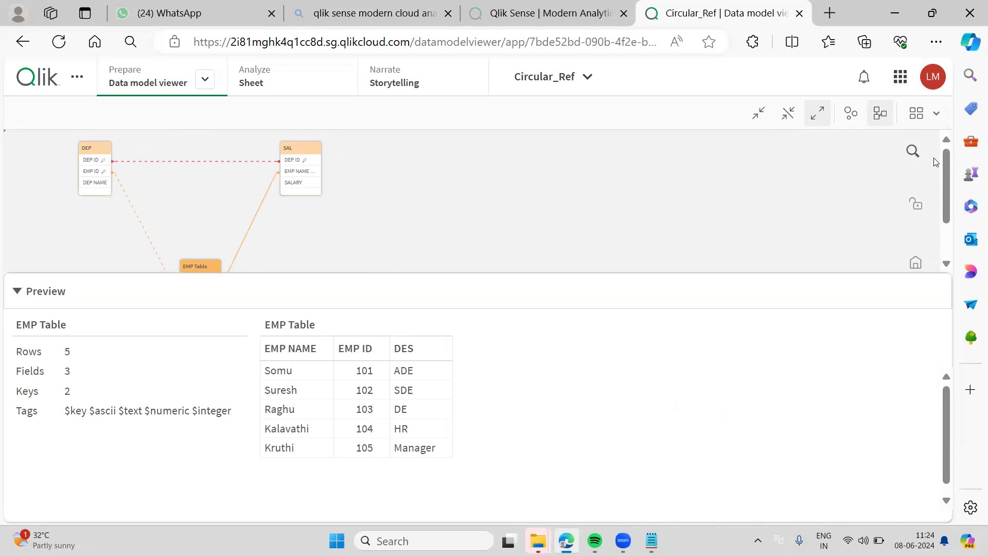
left_click(634, 203)
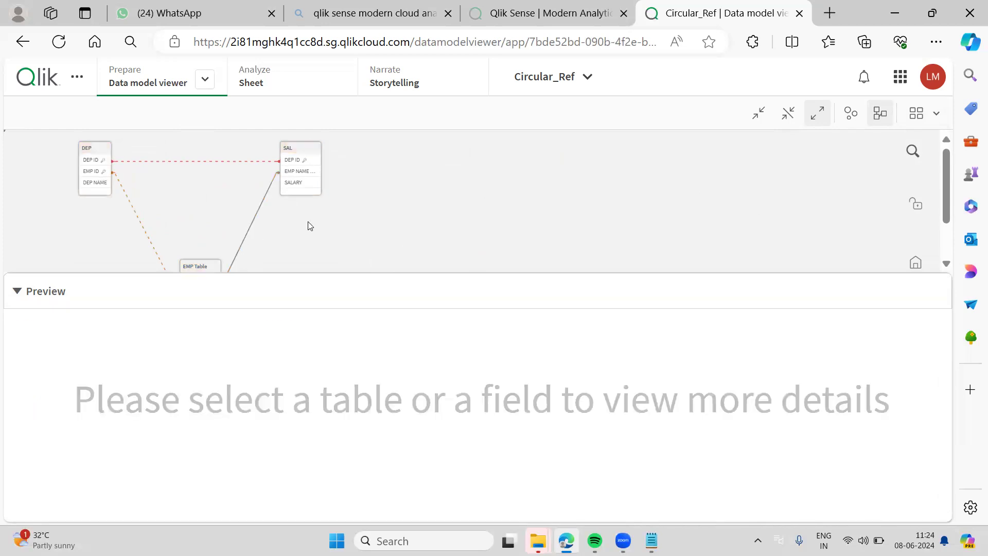
Step: Preview the DEP table's records, and switch the data model from the source table view to the internal table view
left_click(91, 152)
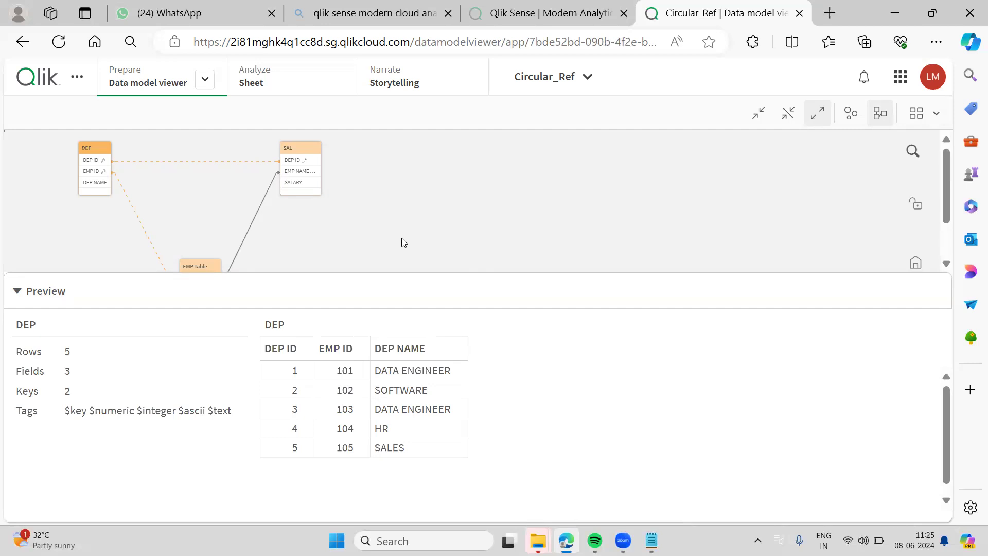
left_click(434, 236)
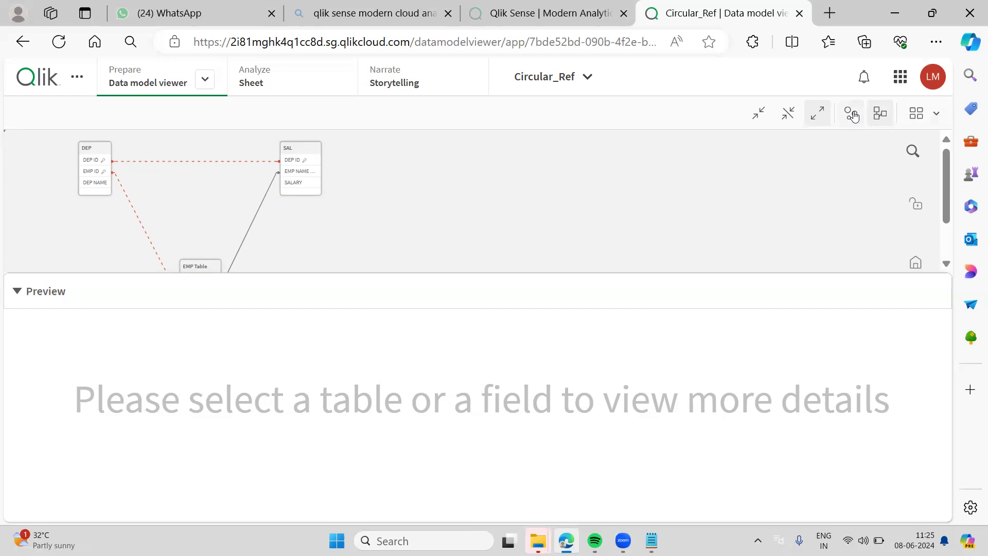
left_click(878, 116)
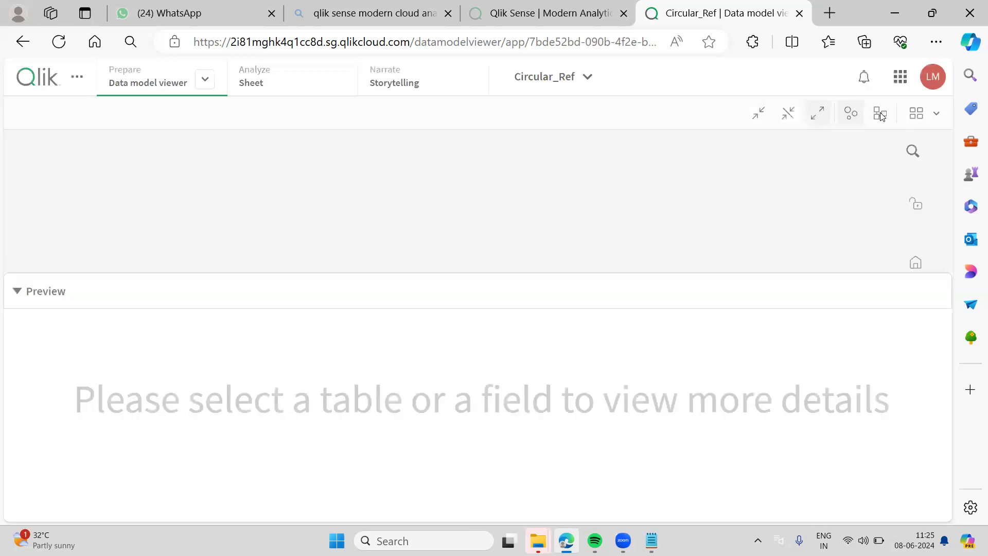